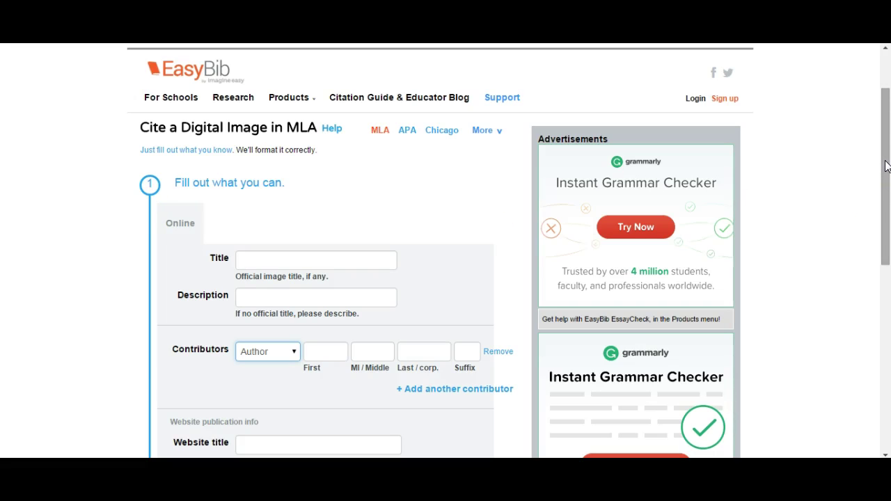
Scroll the empty EasyBib digital image form, then bring up the Freepik Chicago skyline photo page.
drag(887, 165, 883, 193)
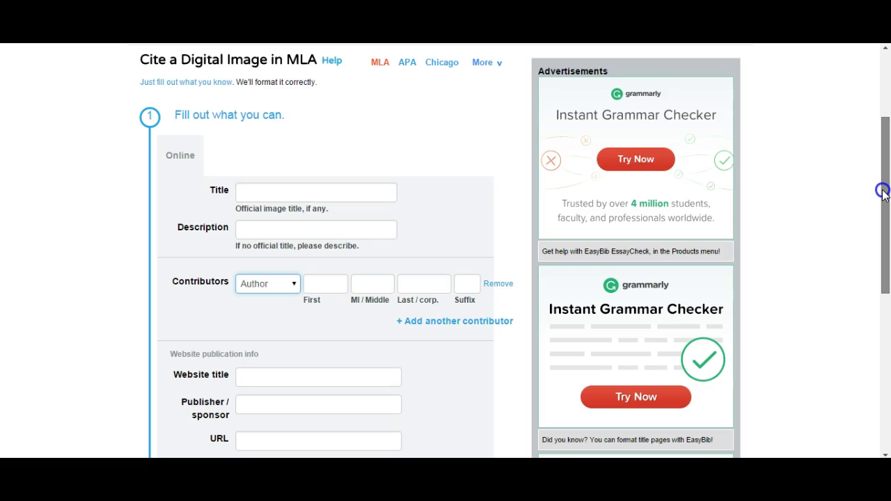
drag(883, 194, 883, 195)
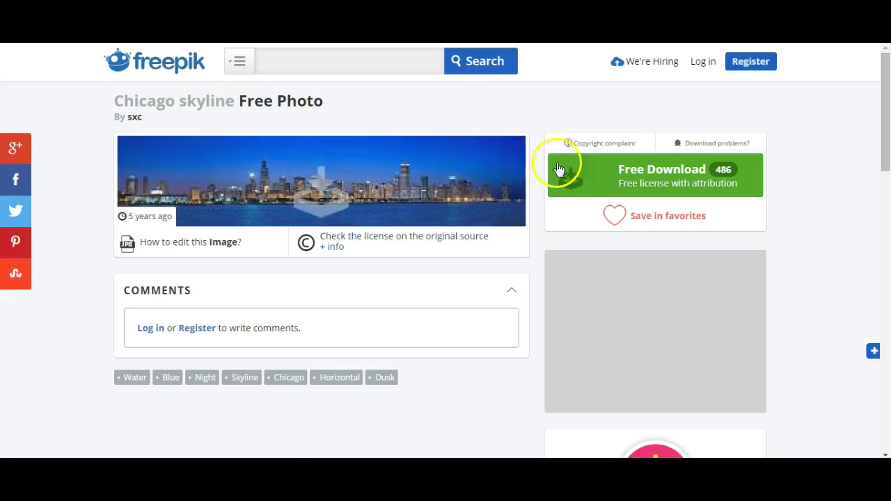
Review the Freepik skyline photo's FreeImages download details, then bring up the Pixabay image page.
click(677, 182)
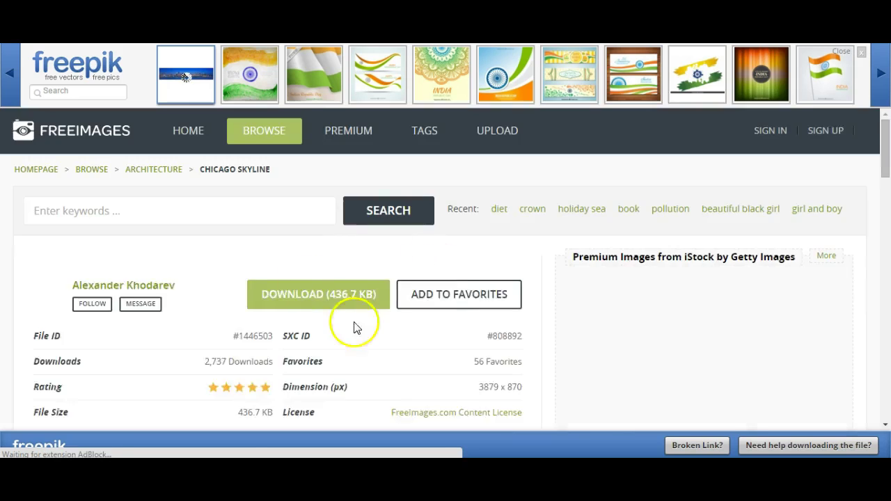
scroll(398, 357, down, 3)
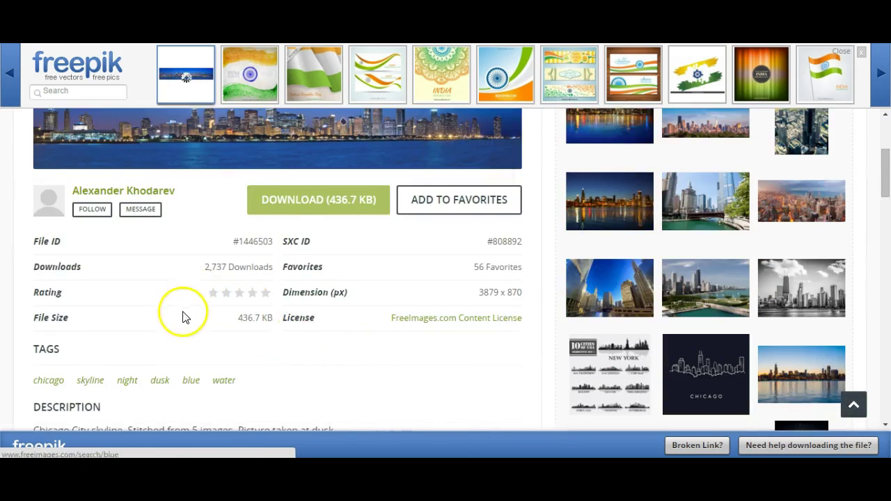
scroll(183, 314, down, 2)
scroll(187, 309, up, 2)
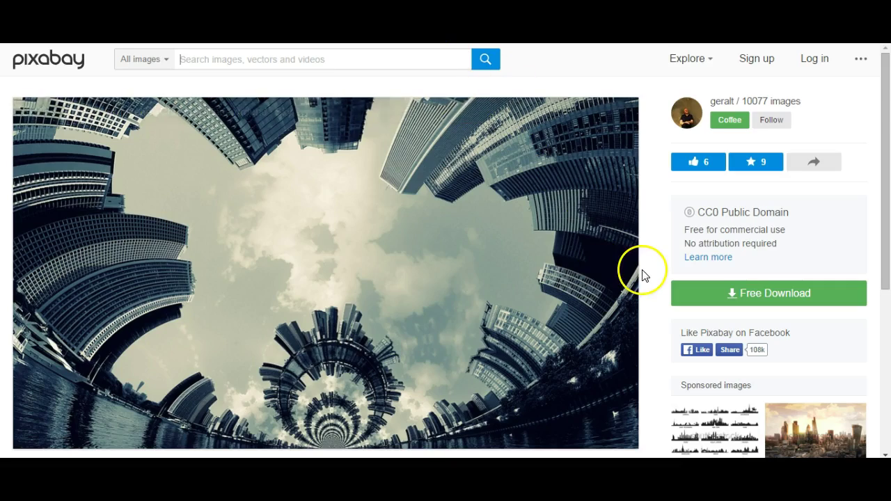
Scroll through the Pixabay image's tags and details before returning to EasyBib.
scroll(638, 279, down, 2)
scroll(637, 286, down, 2)
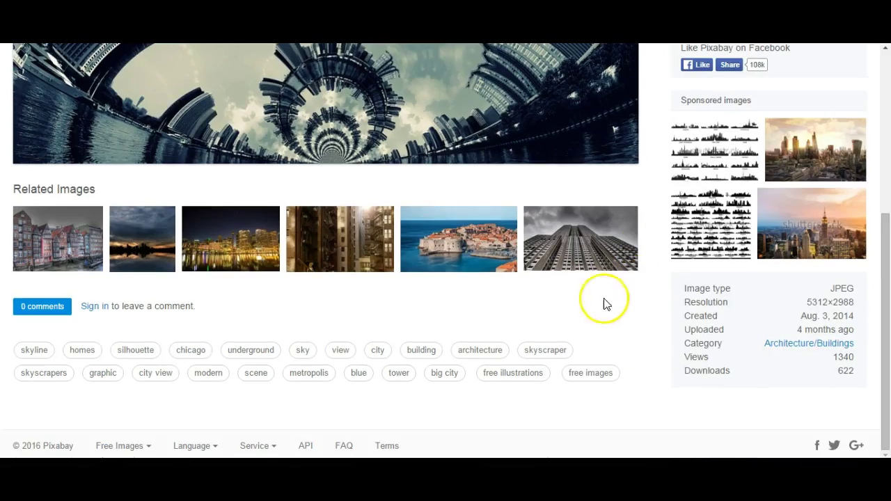
scroll(599, 324, up, 4)
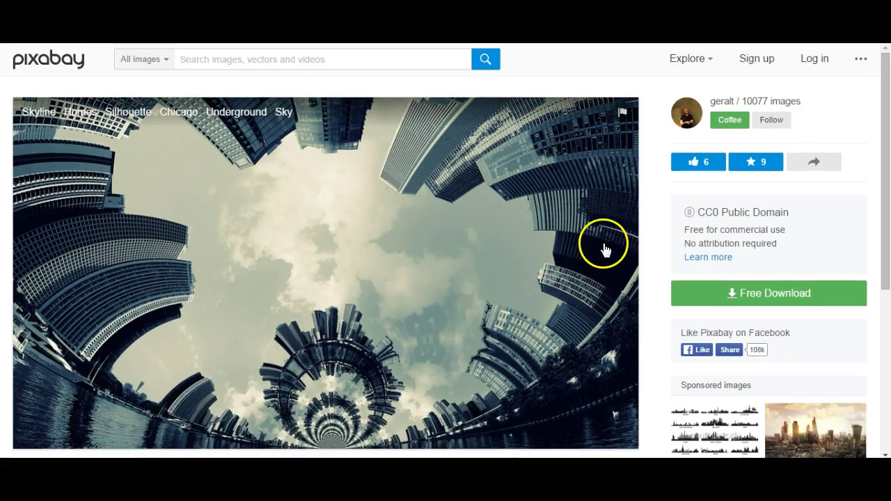
scroll(639, 233, down, 2)
scroll(663, 251, up, 2)
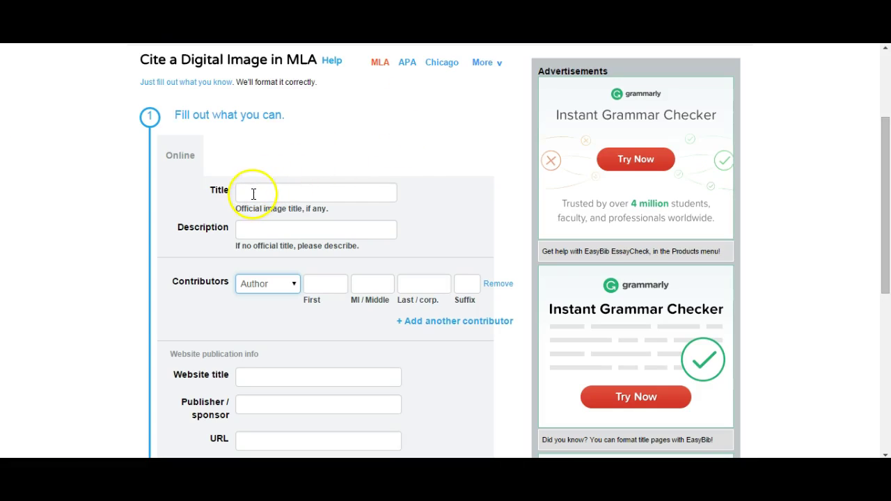
Enter 'Chicago Skyline' as the description and the Pixabay uploader's username as first name.
click(247, 233)
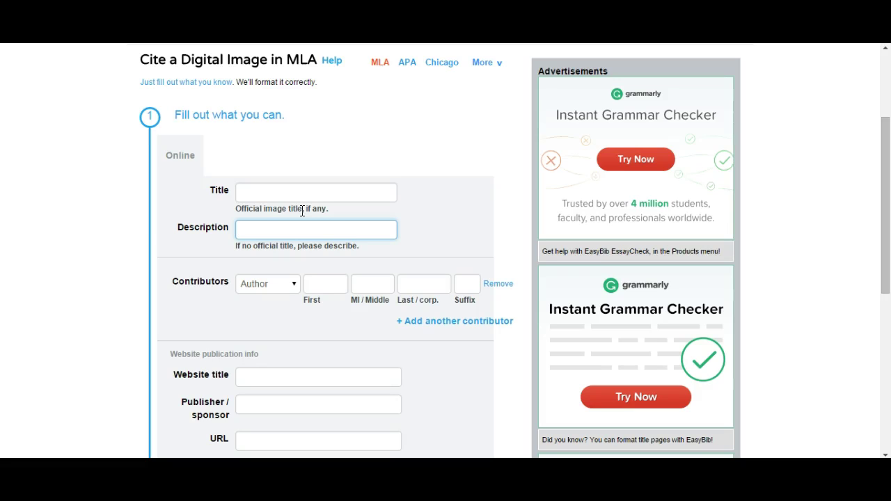
click(303, 230)
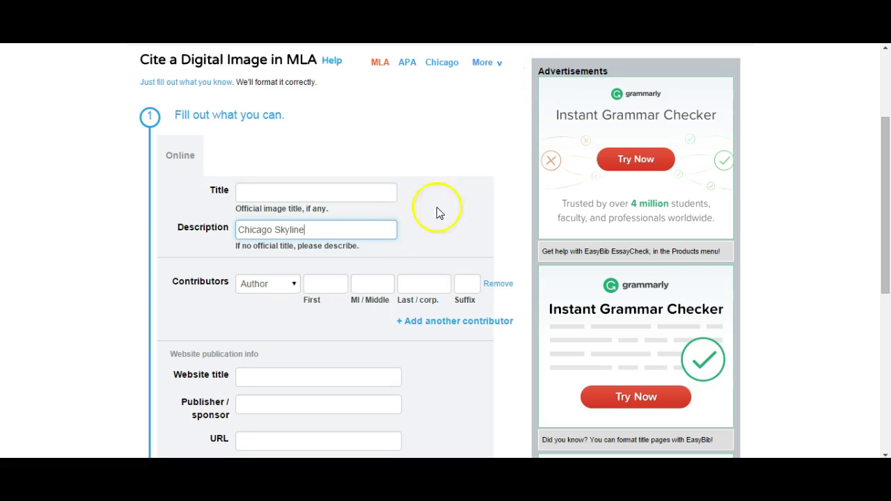
click(330, 284)
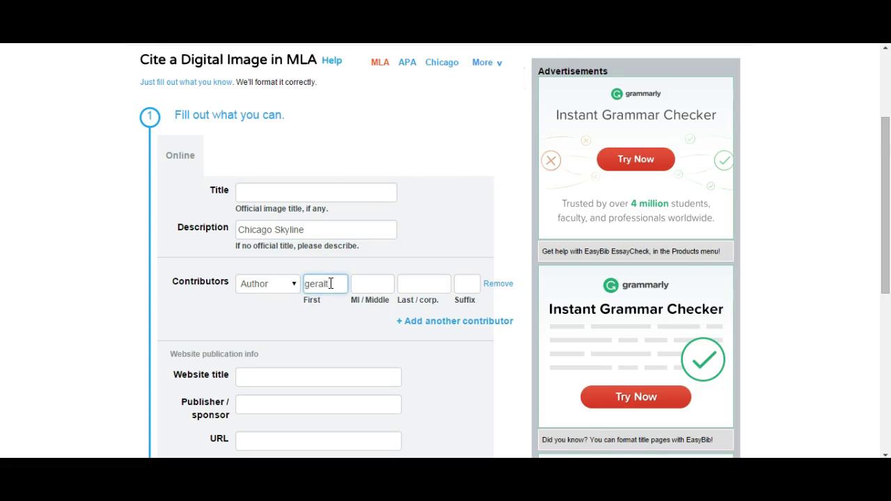
scroll(299, 334, down, 1)
click(284, 313)
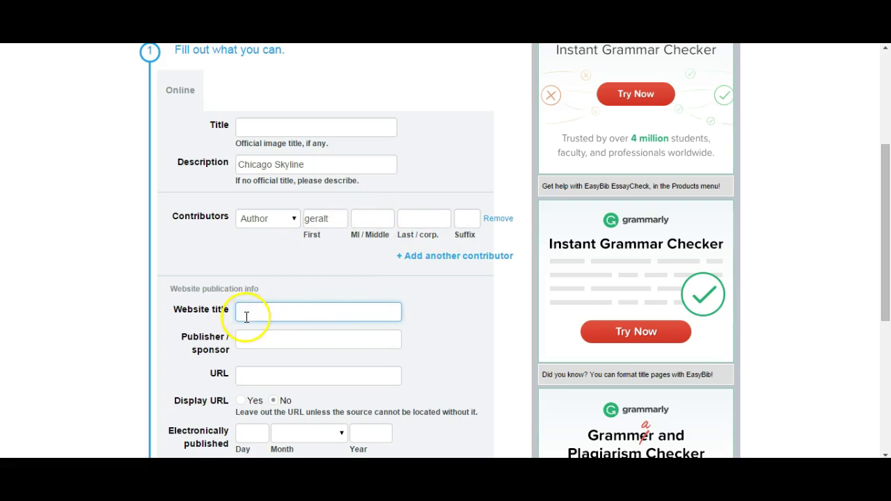
Check the Pixabay page and enter 'Pixabay' as the citation's website title.
key(ctrl+Tab)
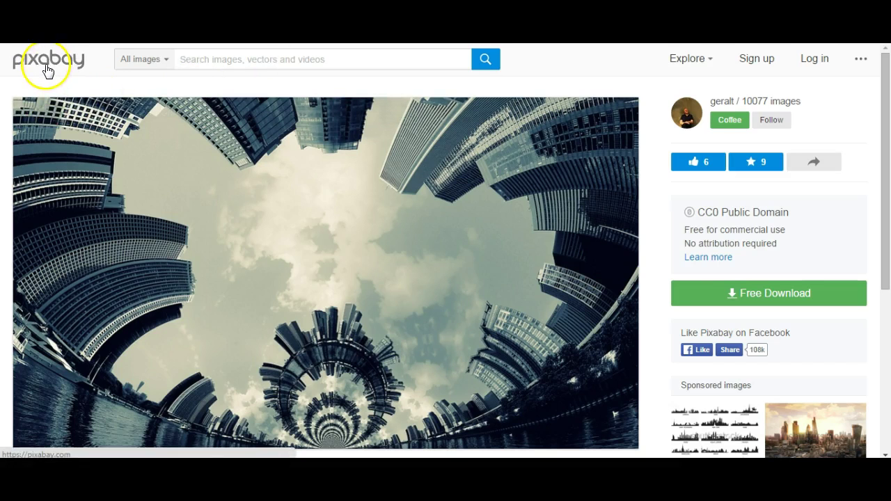
key(ctrl+Tab)
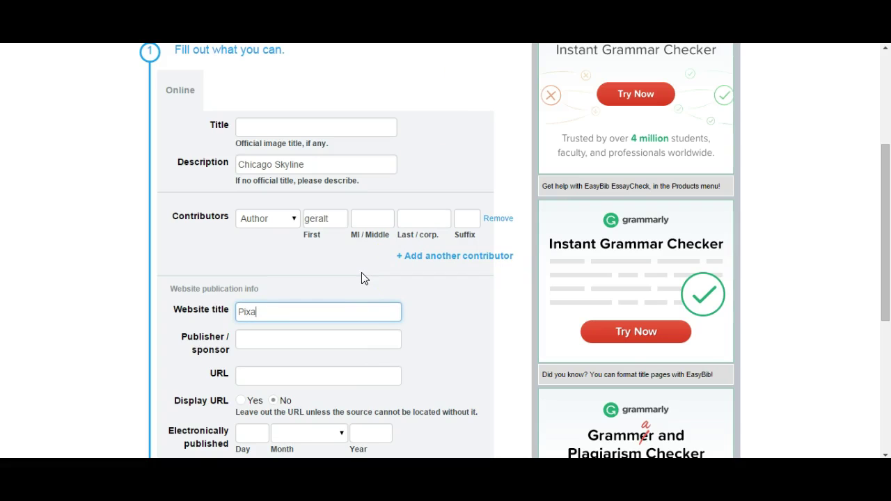
click(357, 312)
key(ctrl+Tab)
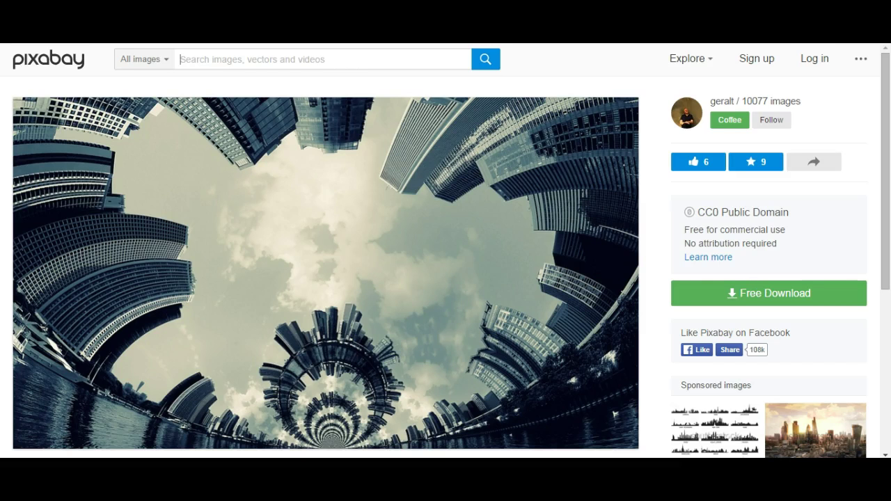
click(203, 70)
key(ctrl+Tab)
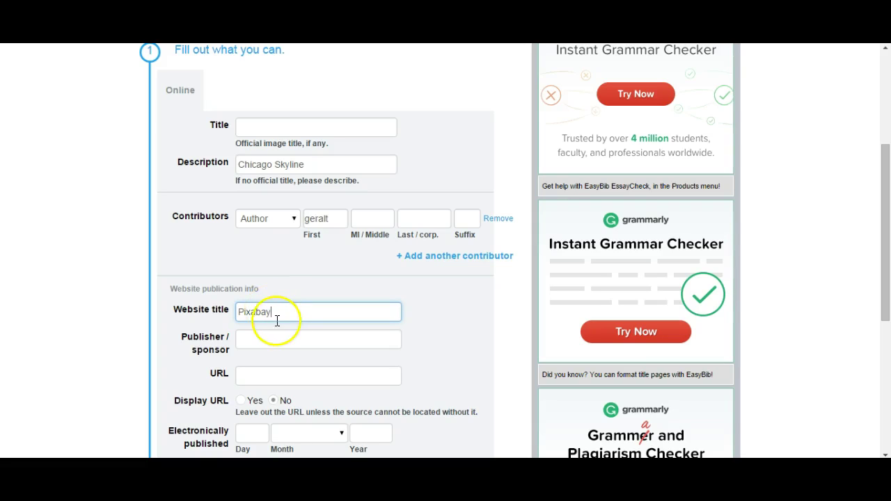
scroll(304, 332, down, 1)
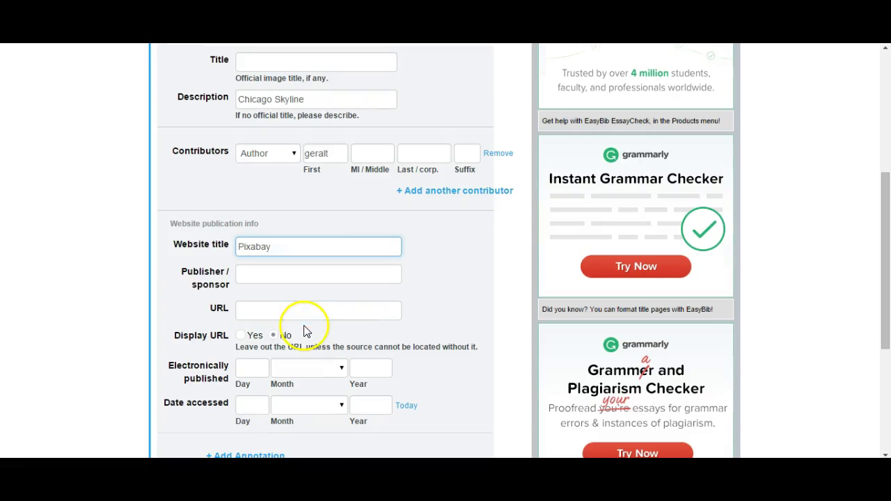
click(260, 276)
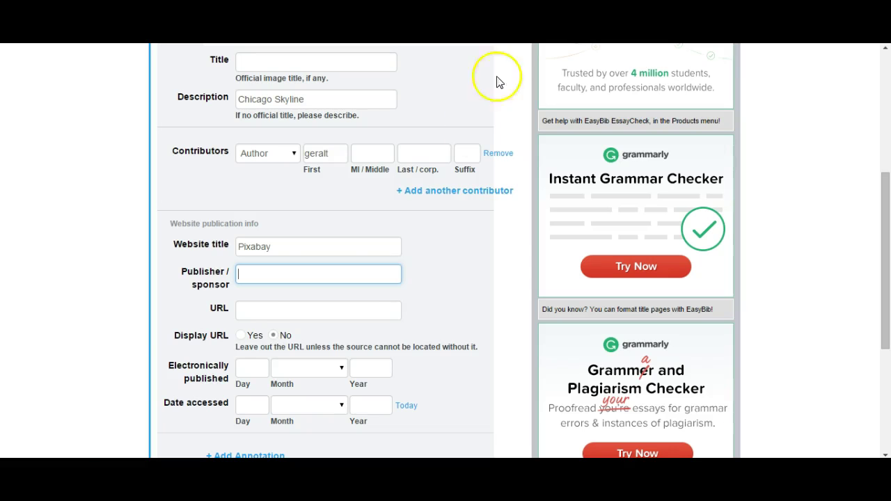
Paste the Pixabay image address into the URL field and set Display URL to Yes.
click(250, 312)
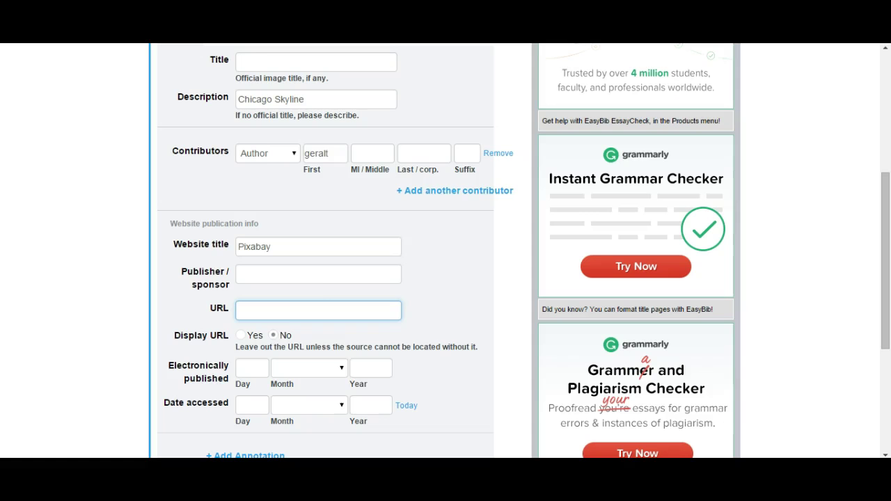
key(ctrl+v)
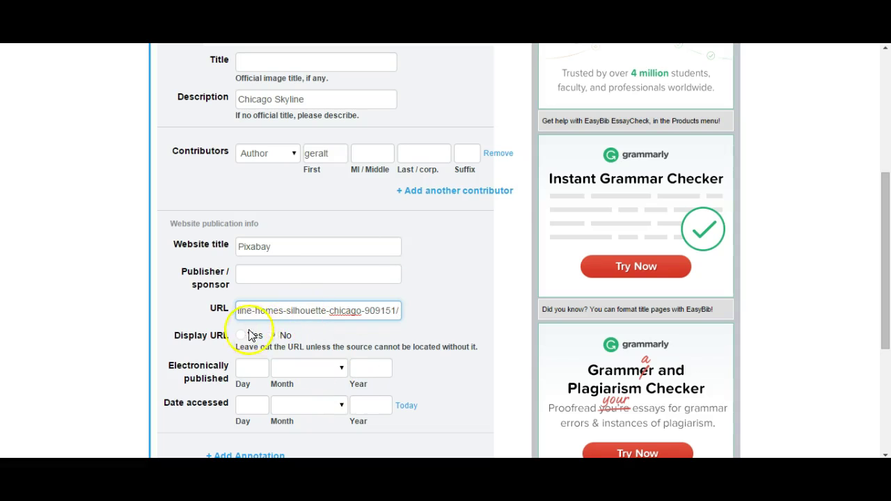
click(242, 335)
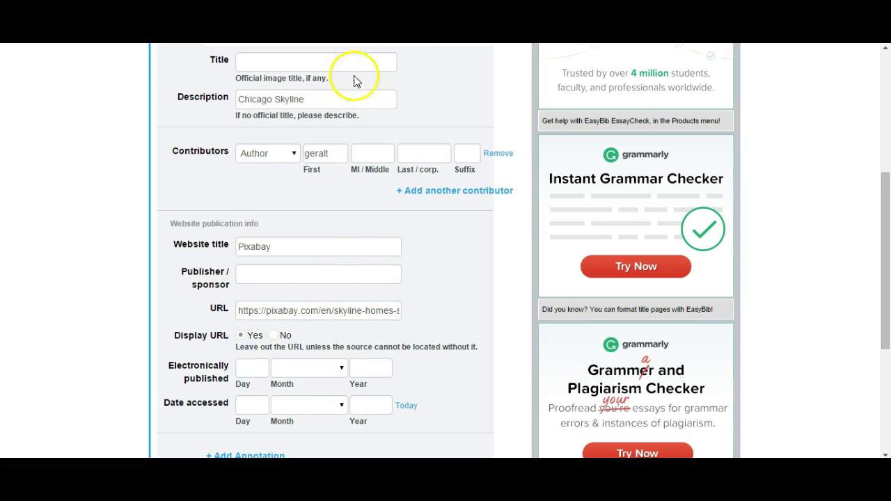
scroll(328, 109, up, 1)
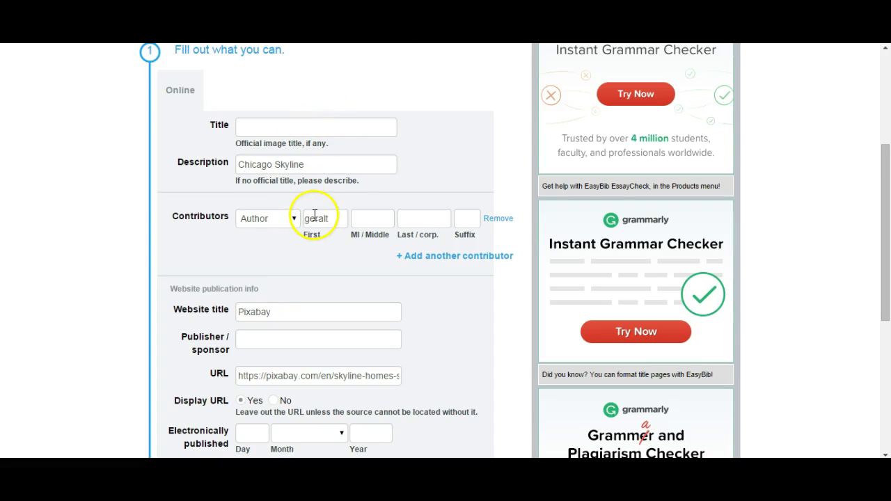
scroll(398, 315, up, 1)
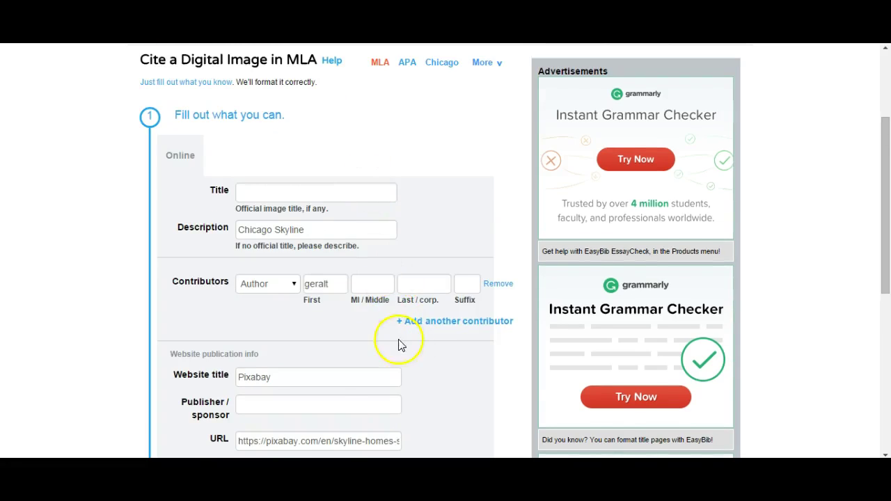
scroll(399, 345, down, 3)
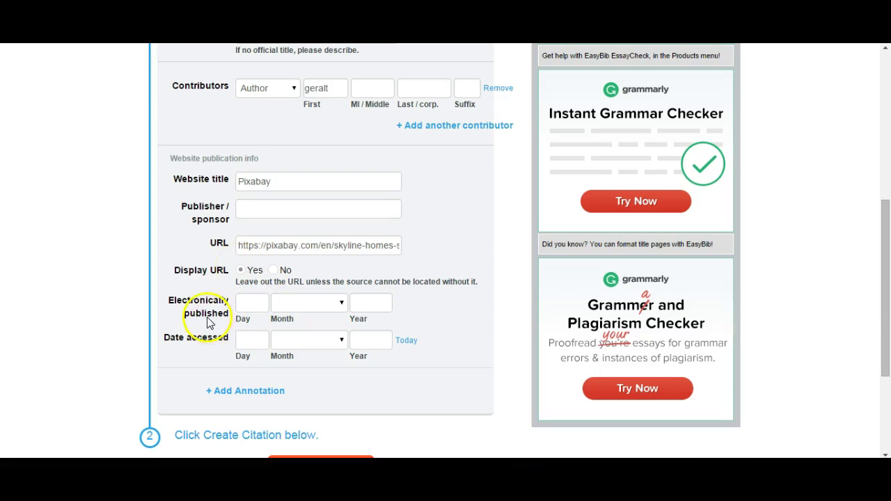
Find and highlight the image's creation date, Aug. 3, 2014, on the Pixabay page.
key(ctrl+Tab)
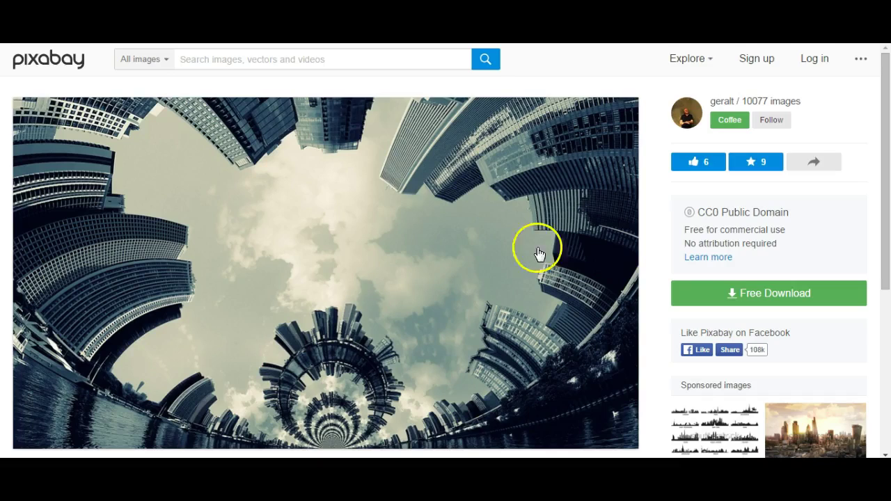
scroll(613, 400, down, 5)
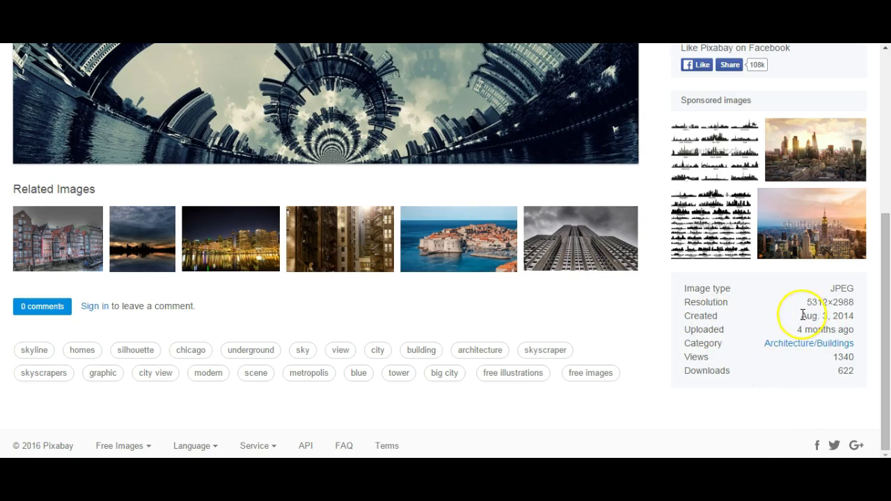
drag(802, 316, 855, 317)
Set the electronically published date to 3 August 2014.
key(ctrl+Tab)
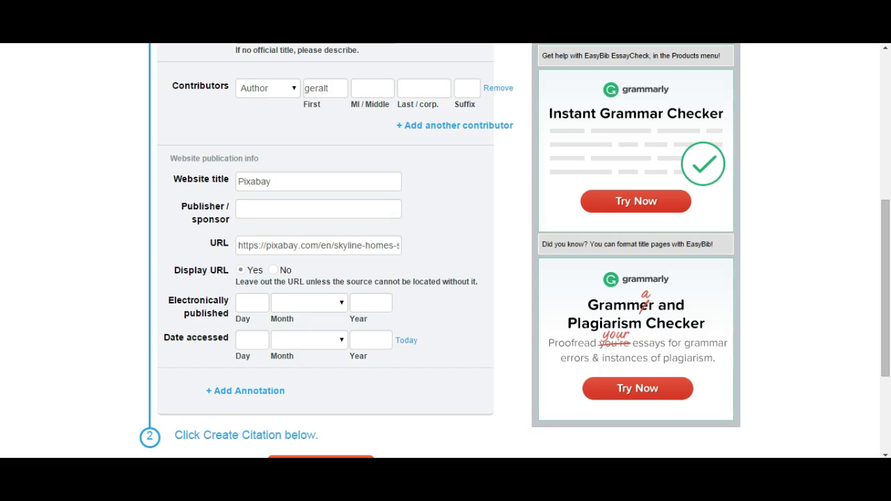
click(267, 305)
text(3)
click(324, 305)
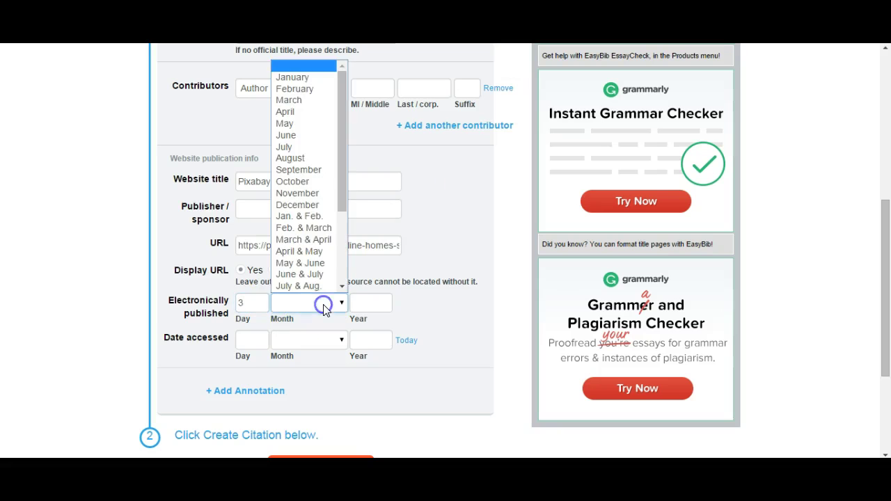
click(310, 158)
click(369, 306)
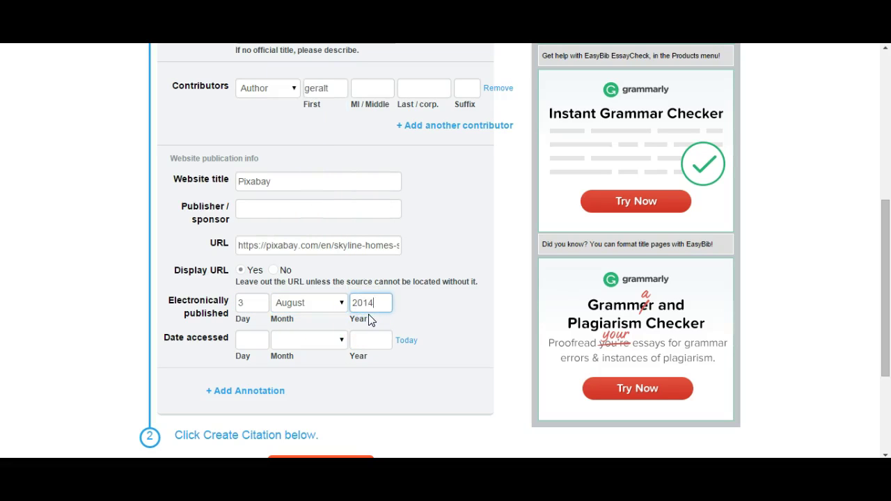
Set the date accessed to 5 January 2016.
click(250, 343)
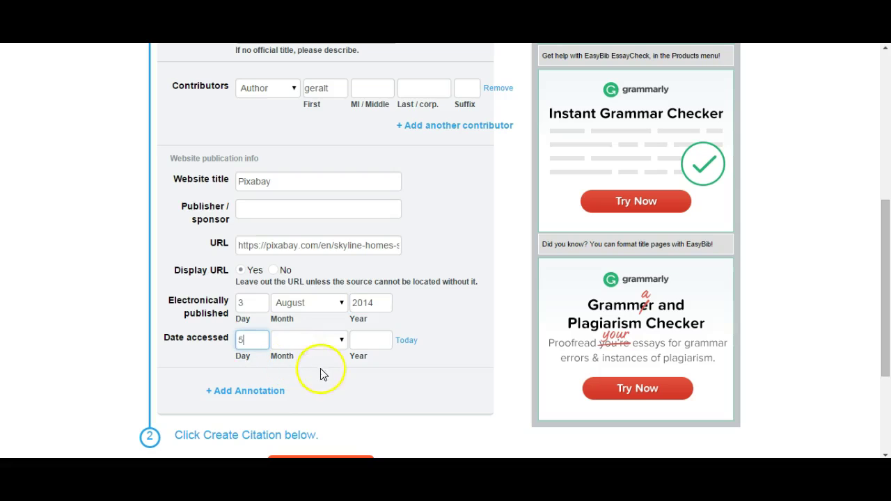
click(322, 340)
click(300, 118)
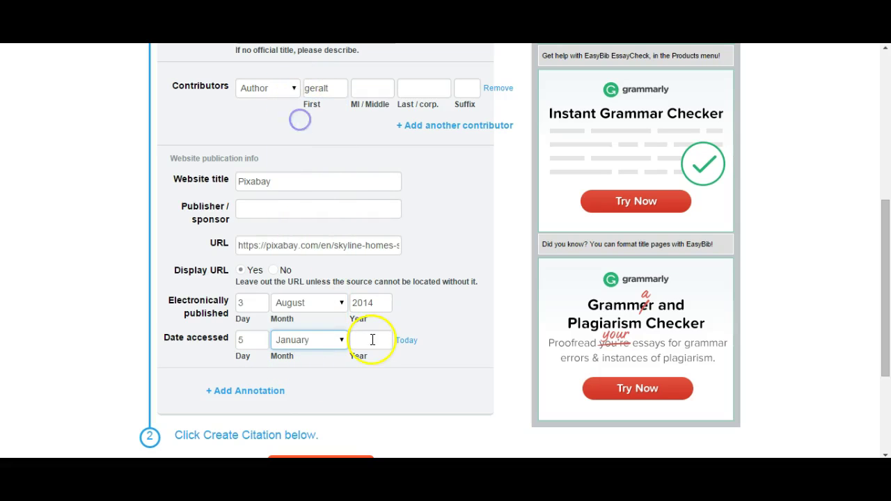
click(372, 340)
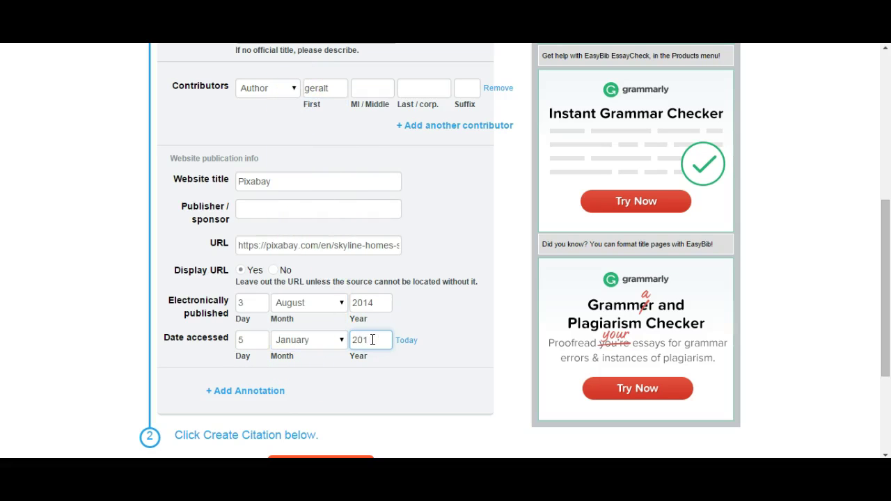
click(408, 340)
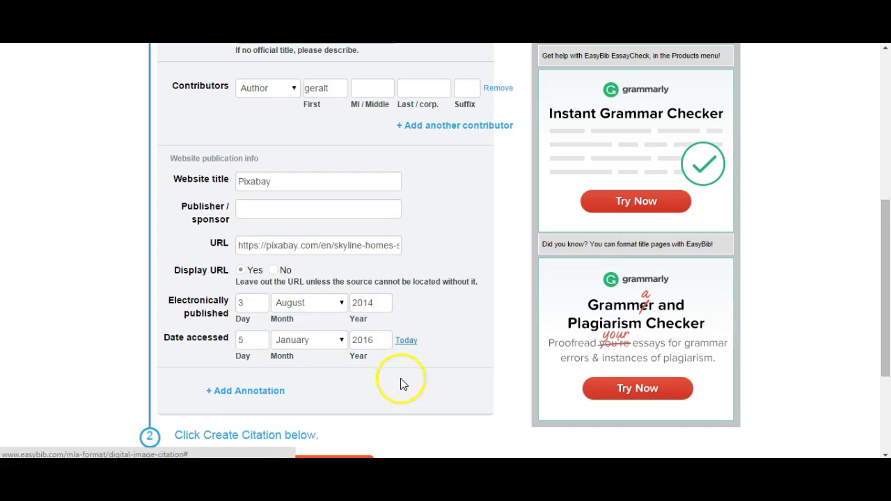
scroll(403, 383, down, 3)
Create the Chicago Skyline MLA citation and highlight the generated entry text.
click(315, 340)
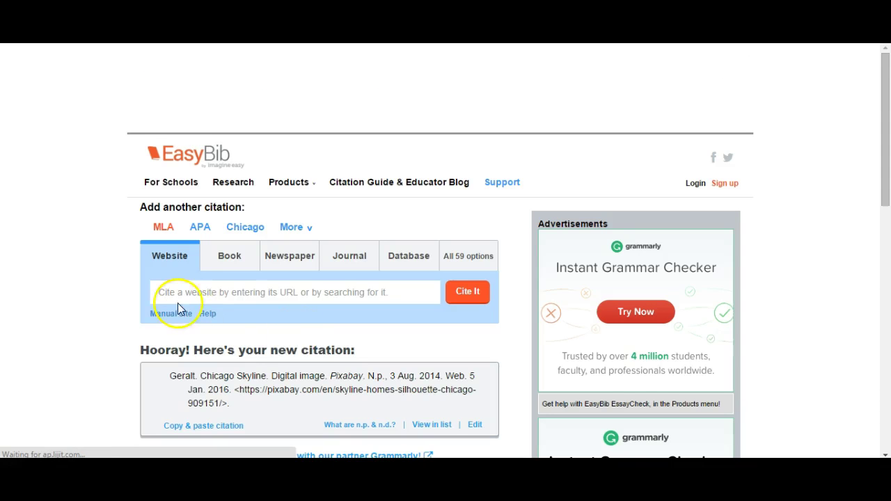
scroll(204, 369, down, 1)
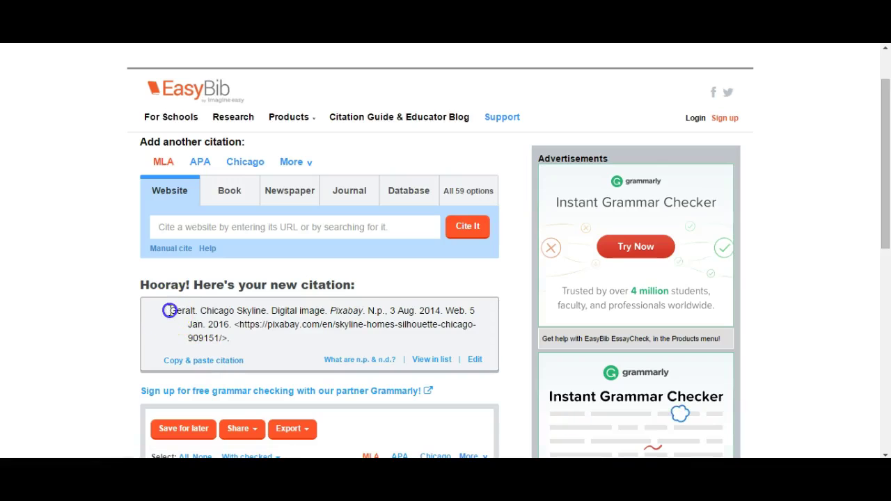
drag(169, 311, 229, 336)
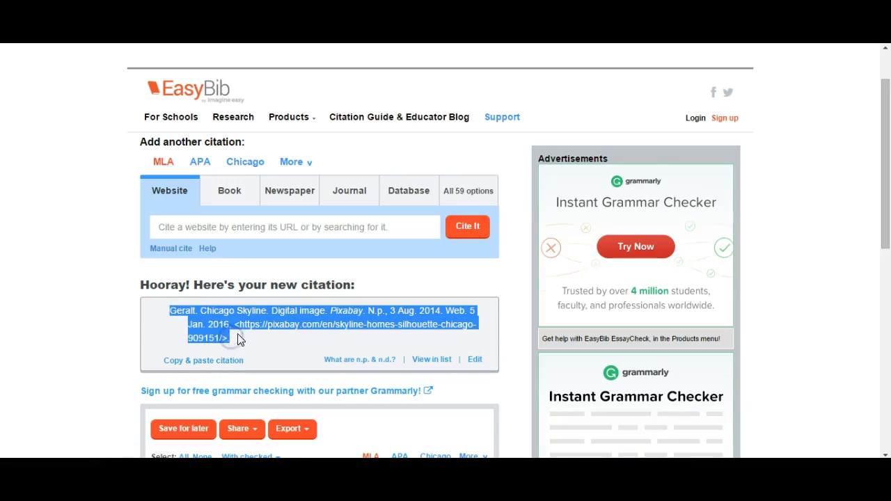